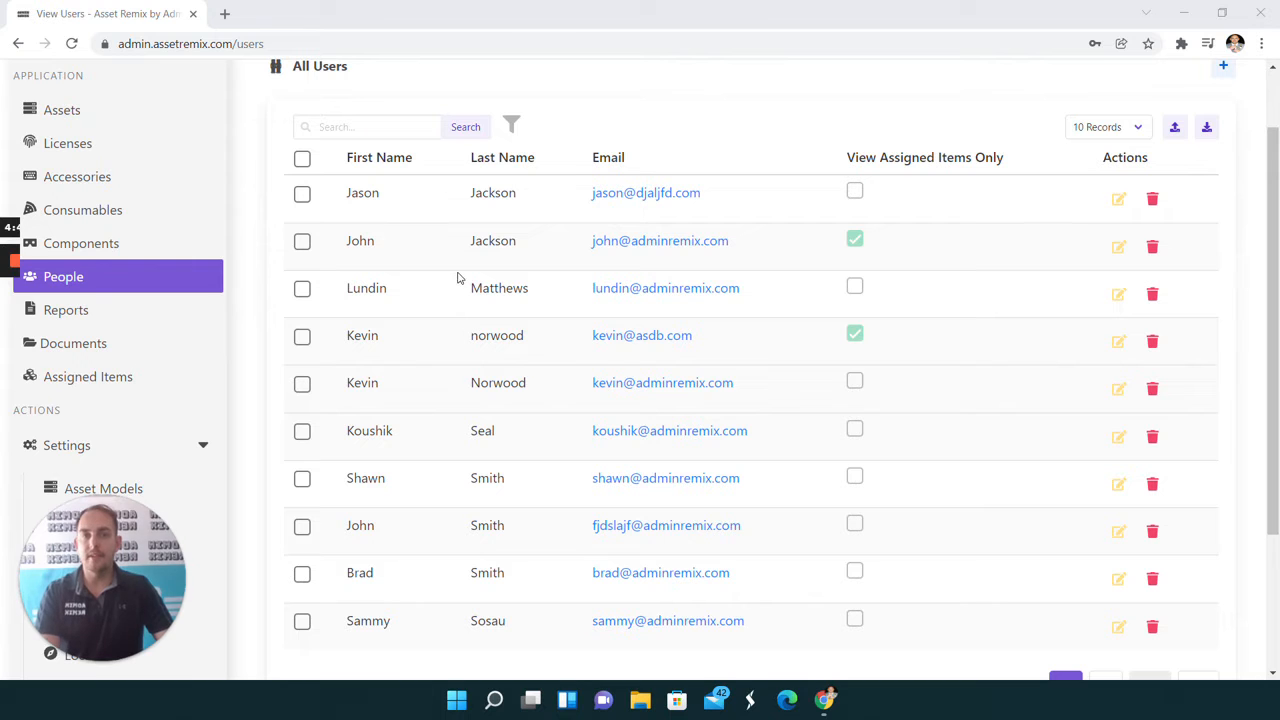
pyautogui.scroll(1, 1222, 72)
pyautogui.click(1223, 150)
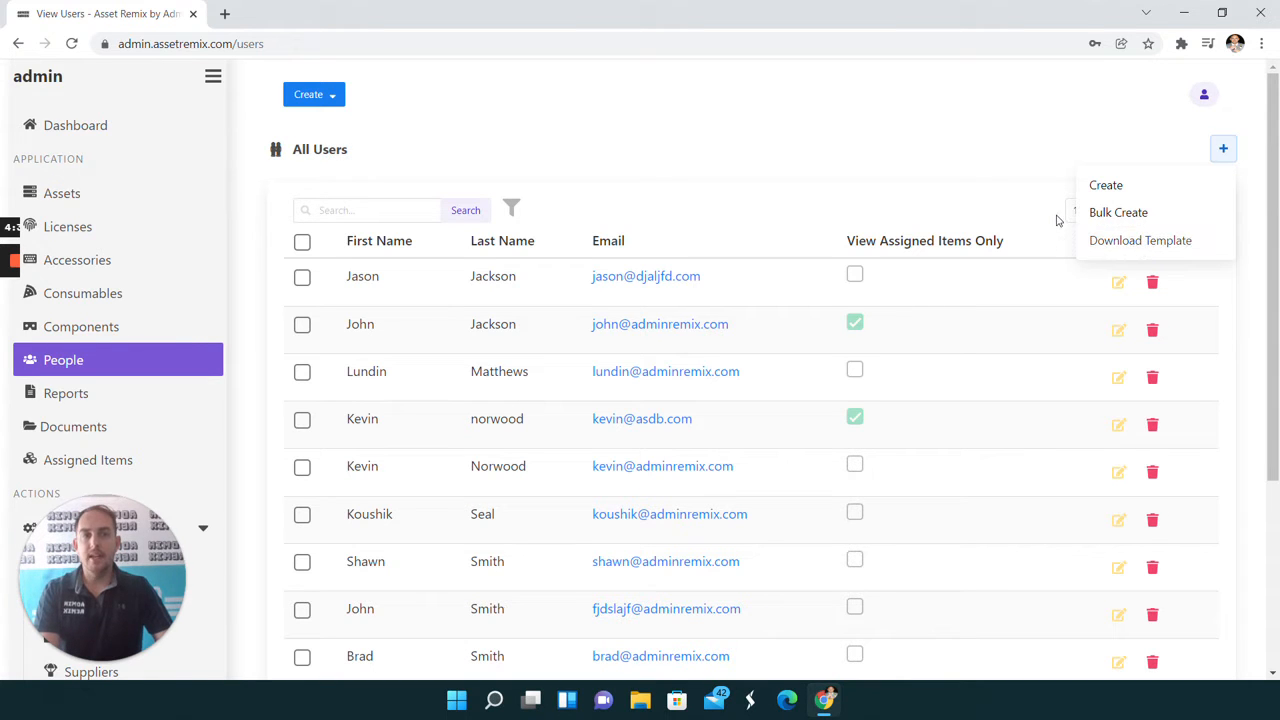
pyautogui.click(994, 160)
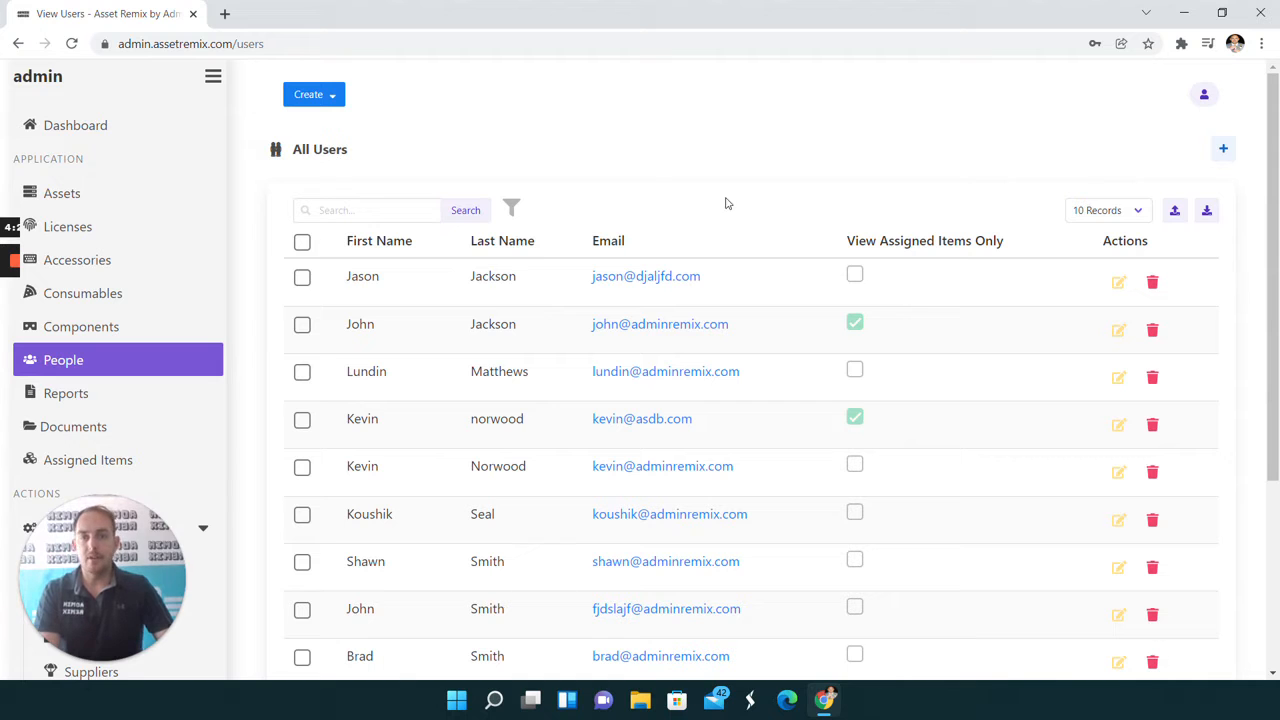
# - Start creating a single new user and fill in the person's first name, last name and email address
pyautogui.click(1223, 150)
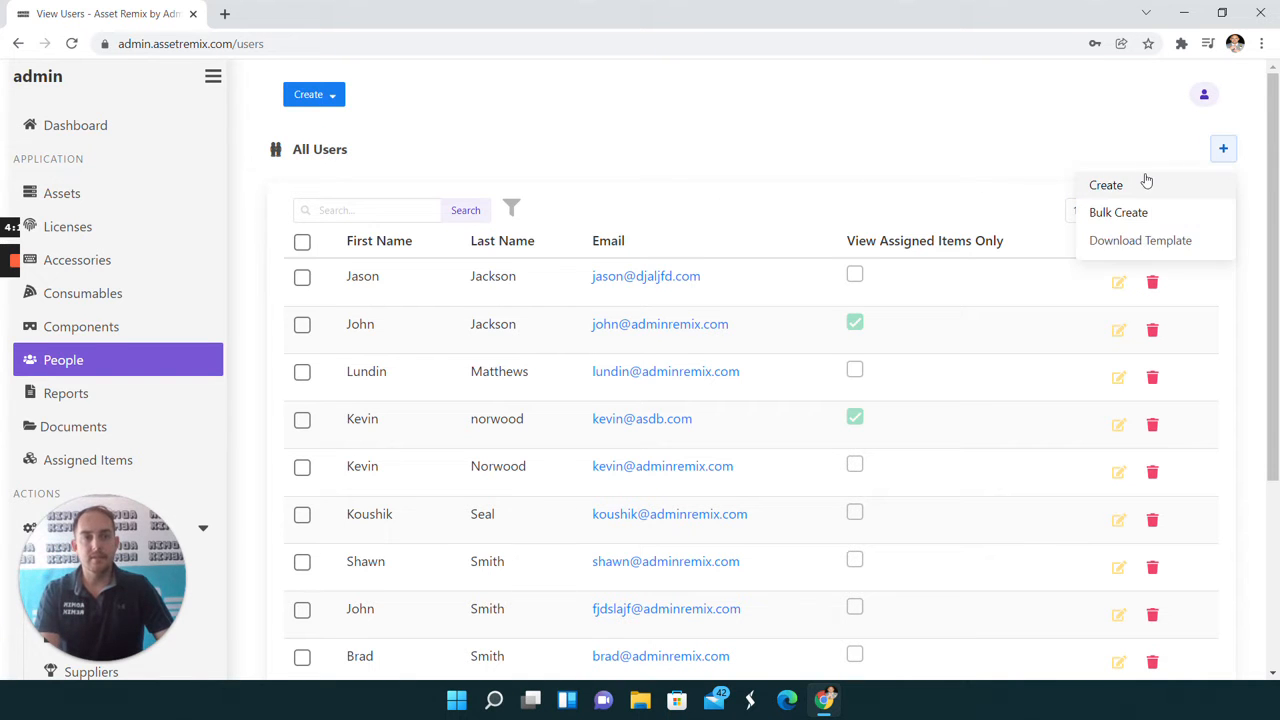
pyautogui.click(1145, 182)
pyautogui.scroll(-3, 634, 406)
pyautogui.click(634, 125)
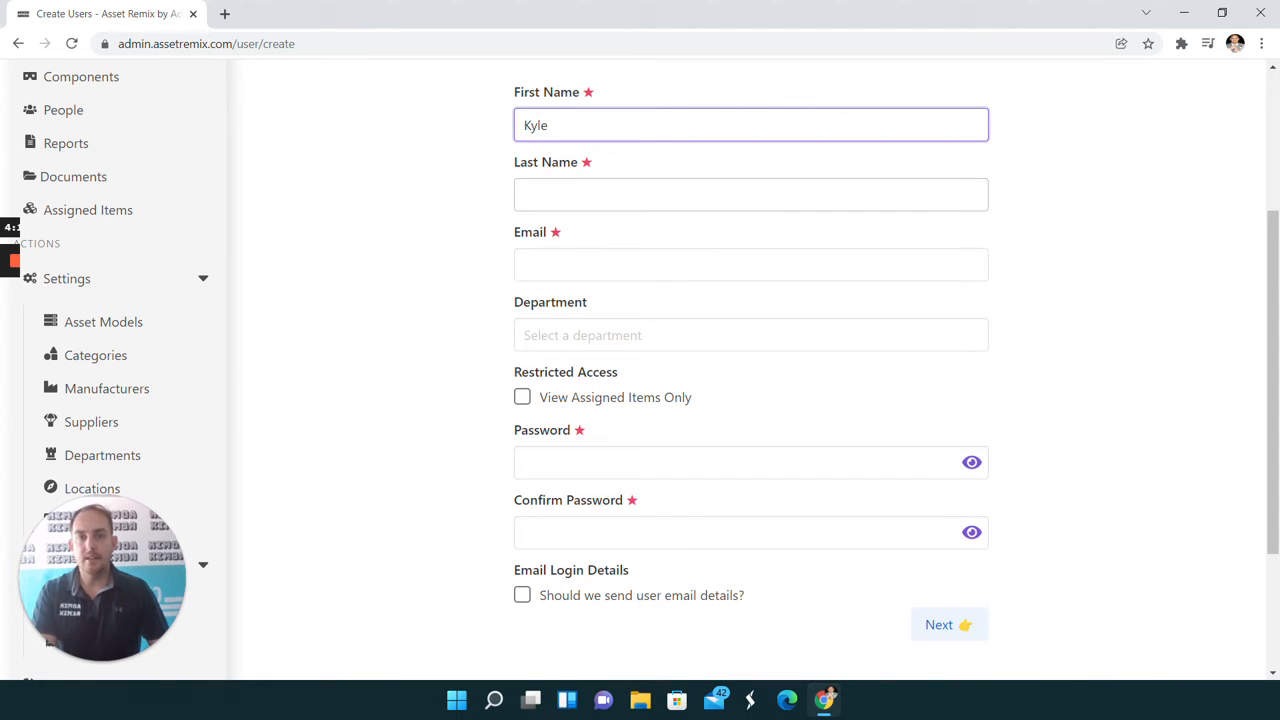
pyautogui.click(527, 195)
pyautogui.press('Tab')
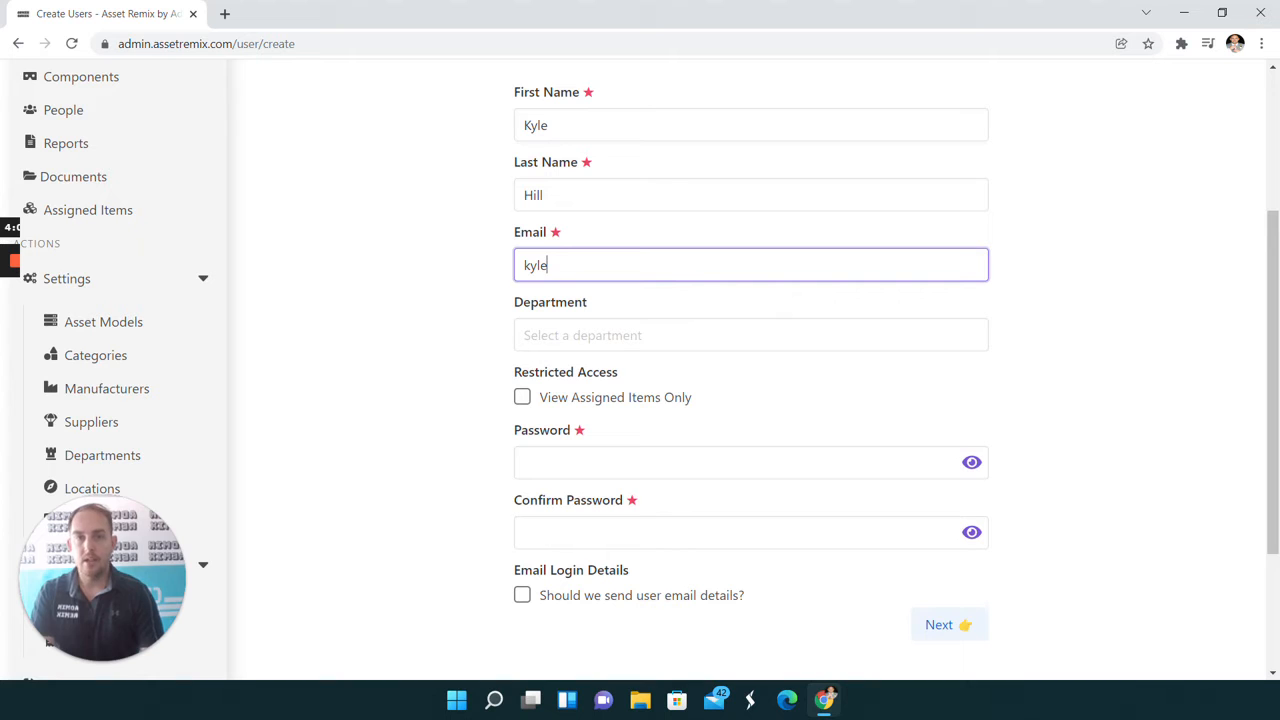
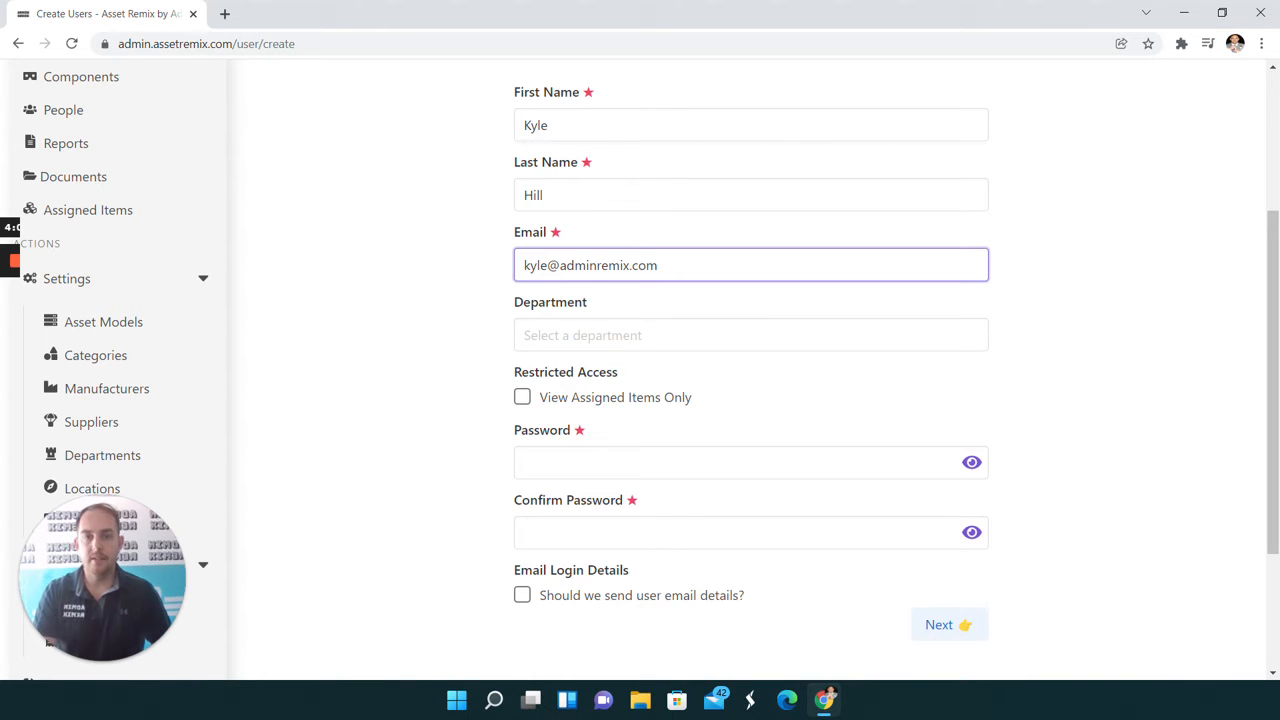
# - Enter the new user's account password and repeat it in the confirmation field
pyautogui.click(573, 463)
pyautogui.write('•••••••')
pyautogui.press('Tab')
pyautogui.write('••••••••')
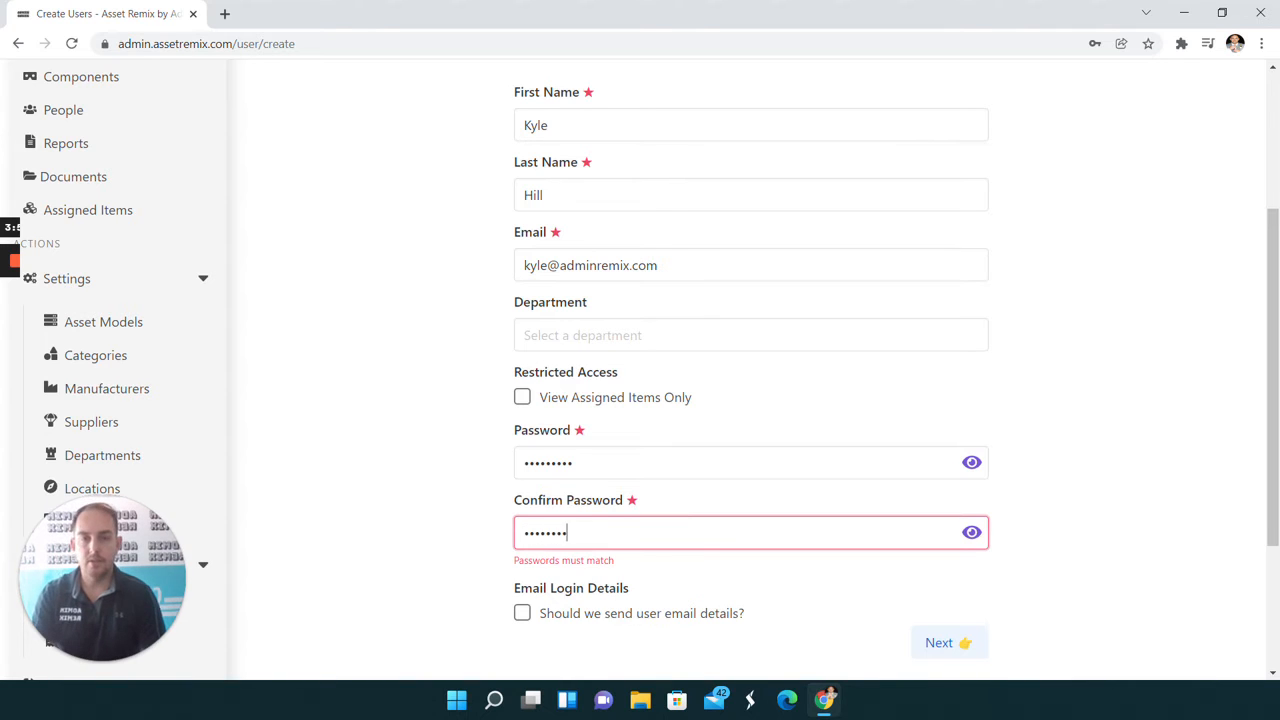
pyautogui.write('•')
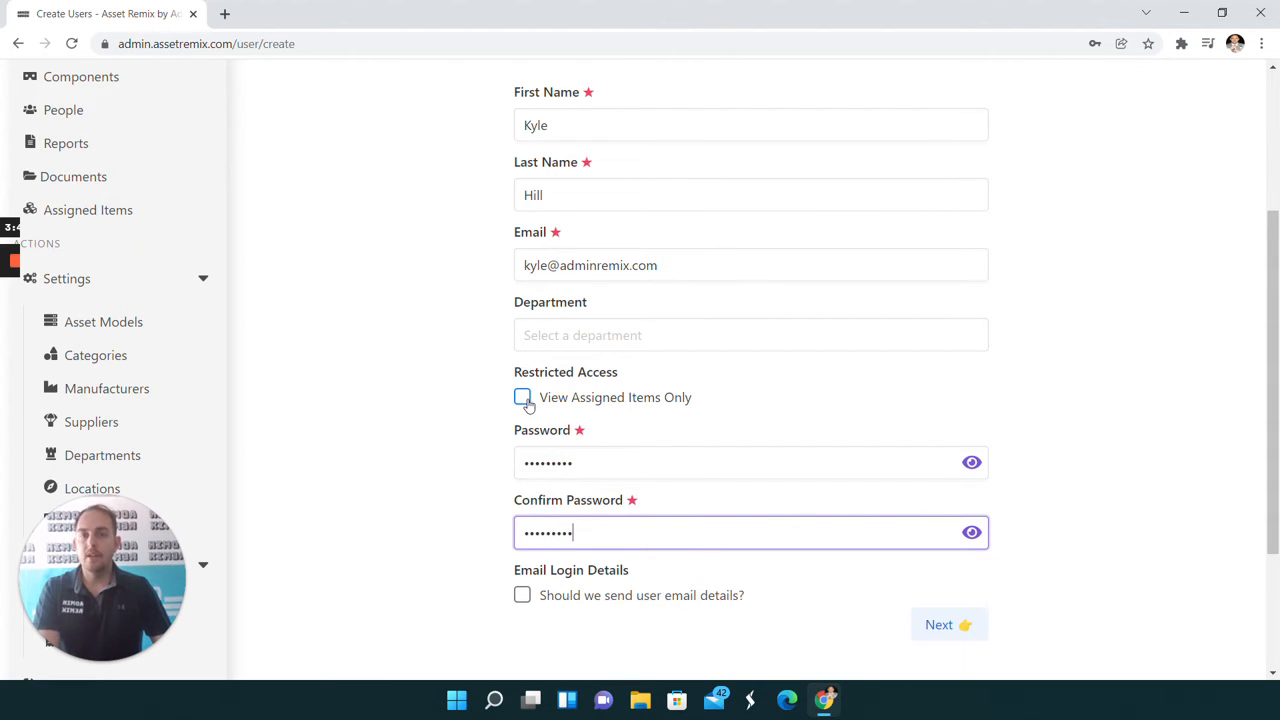
# - Continue to the new user's permissions and dismiss the browser's offer to save the password
pyautogui.scroll(-1, 486, 447)
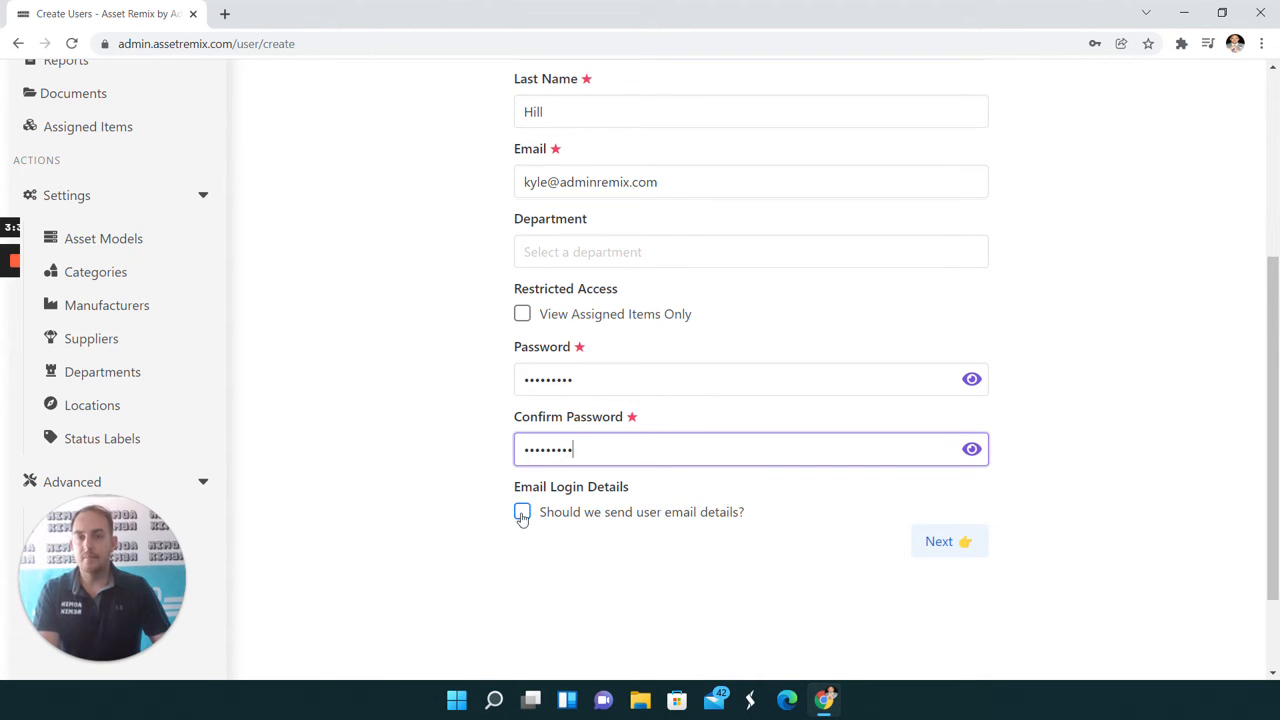
pyautogui.click(945, 545)
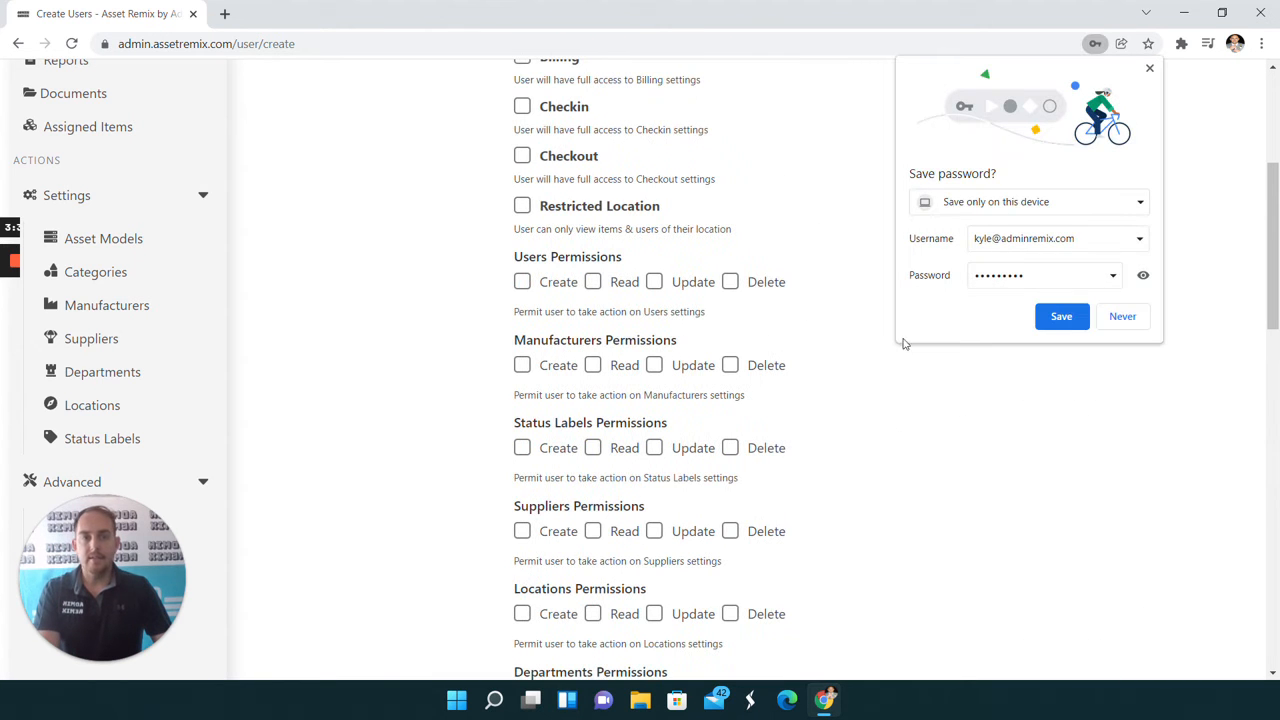
pyautogui.click(1150, 69)
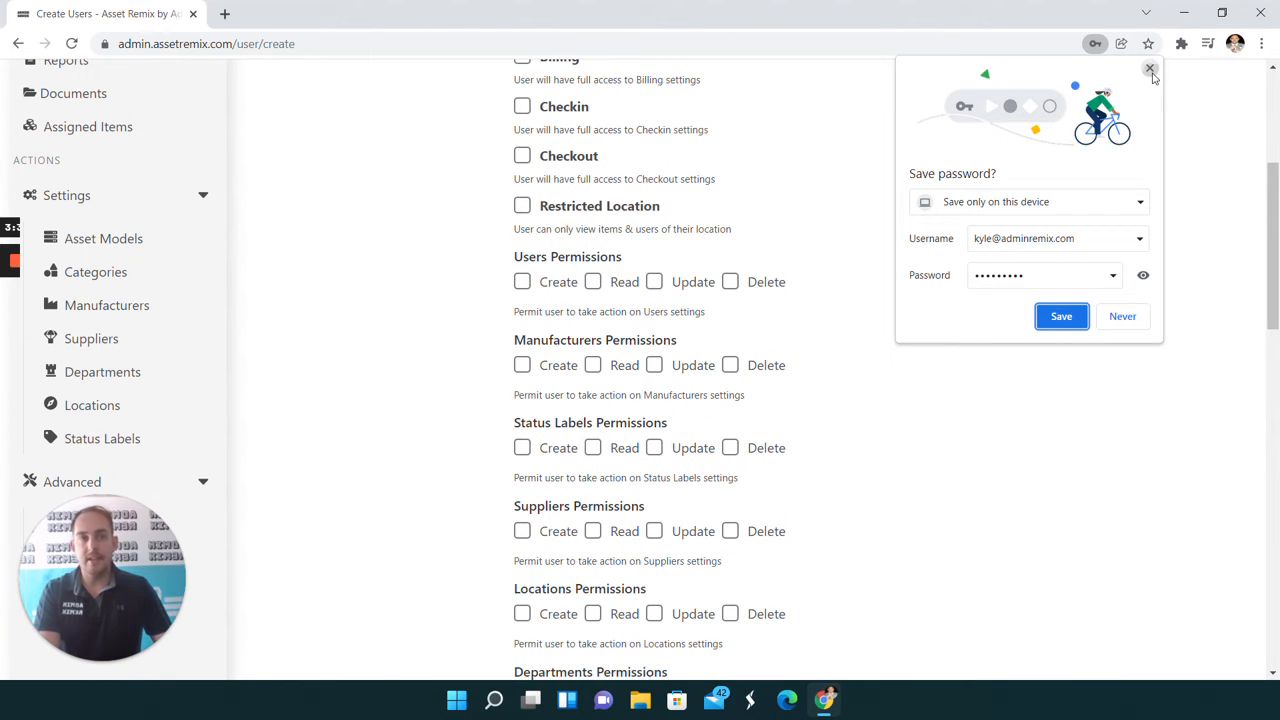
# - Grant the new user the Checkin and Checkout permissions
pyautogui.scroll(4, 484, 388)
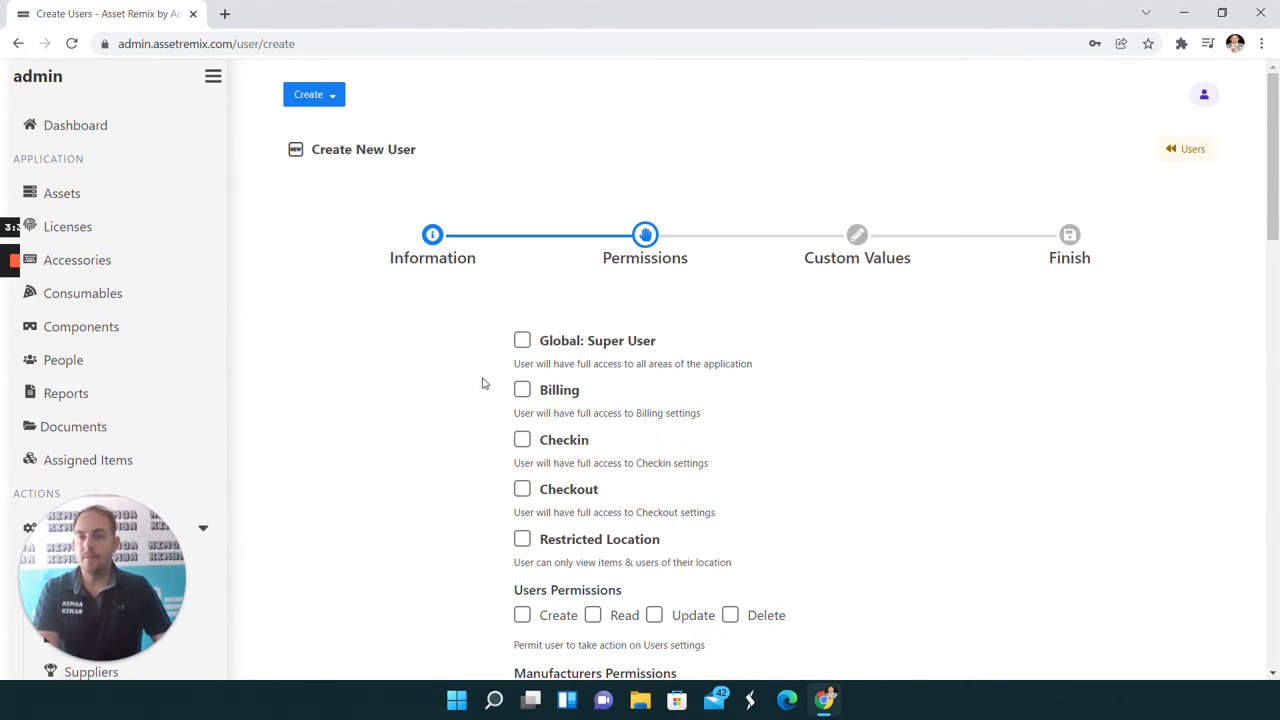
pyautogui.scroll(-3, 500, 354)
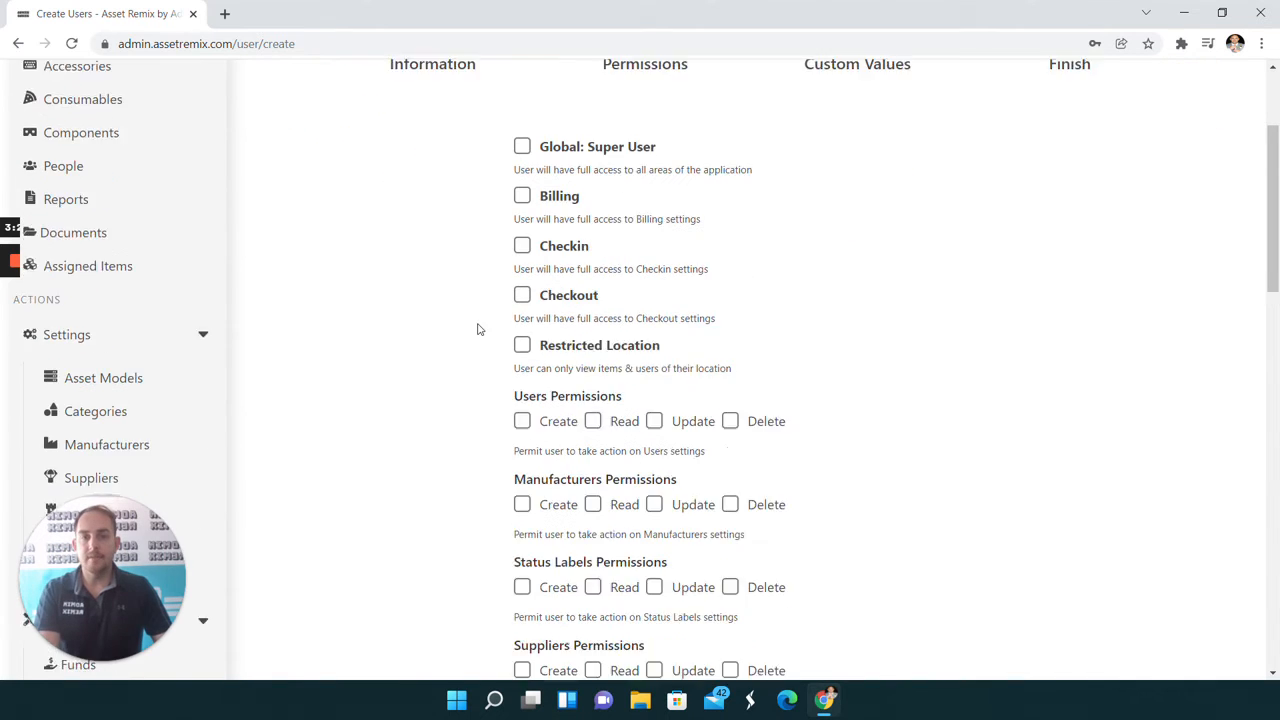
pyautogui.click(520, 193)
pyautogui.click(521, 242)
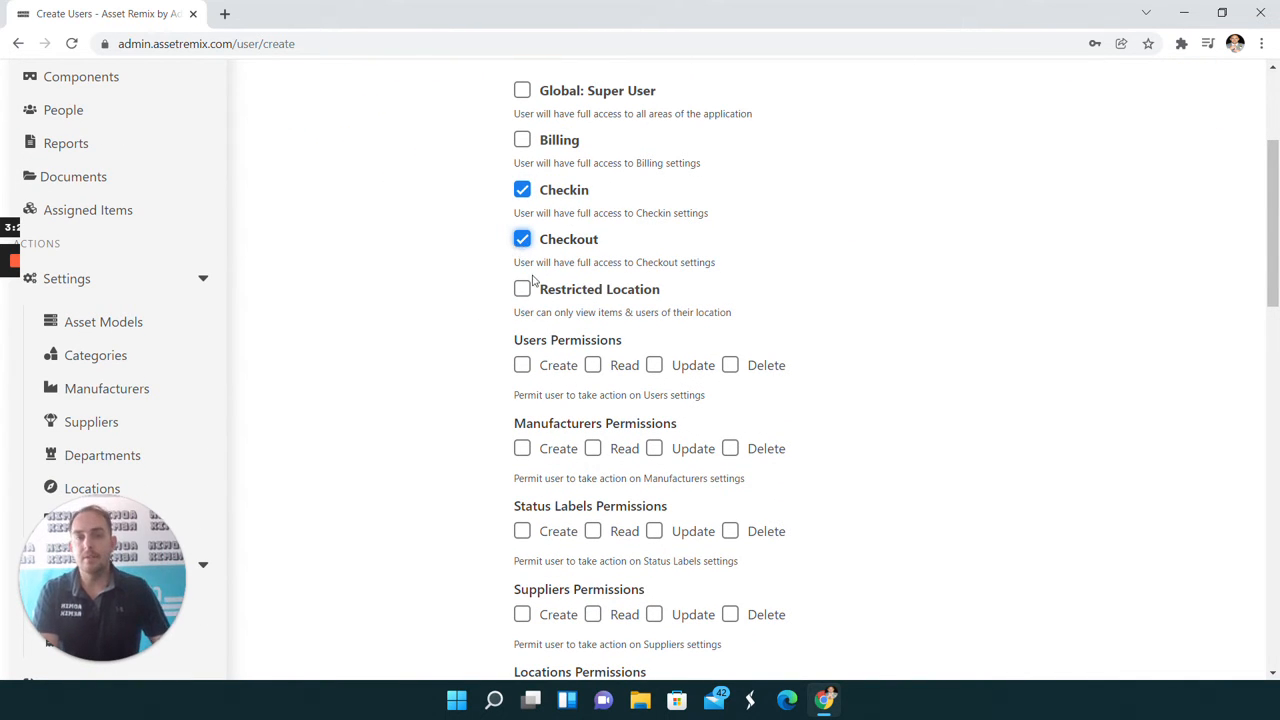
# - Finish the wizard without further permissions or custom values and save the new user
pyautogui.scroll(-13, 519, 238)
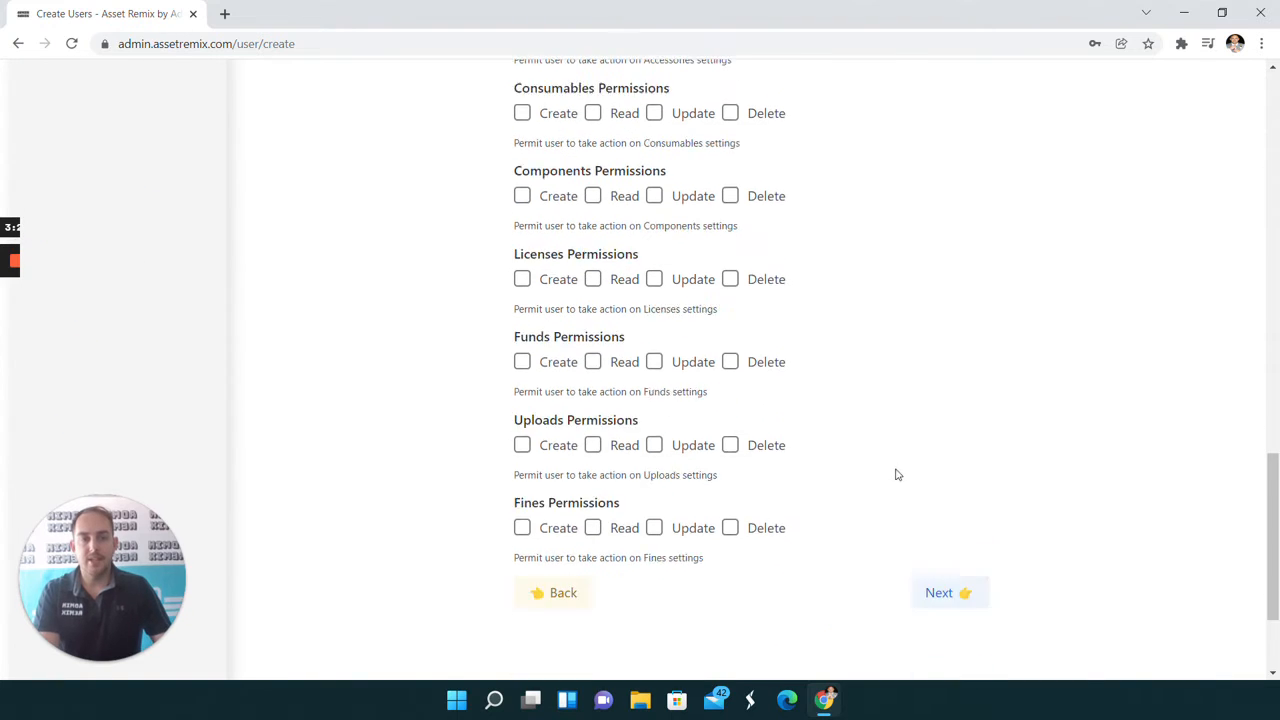
pyautogui.click(957, 420)
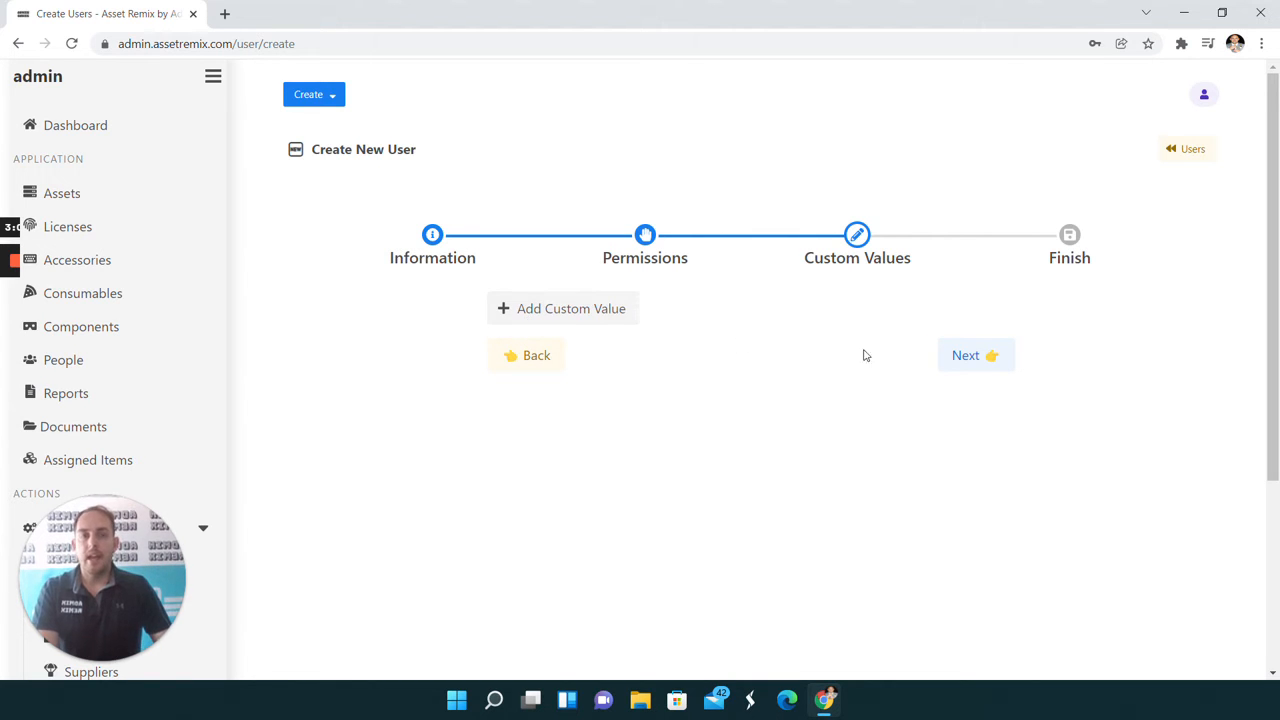
pyautogui.click(986, 358)
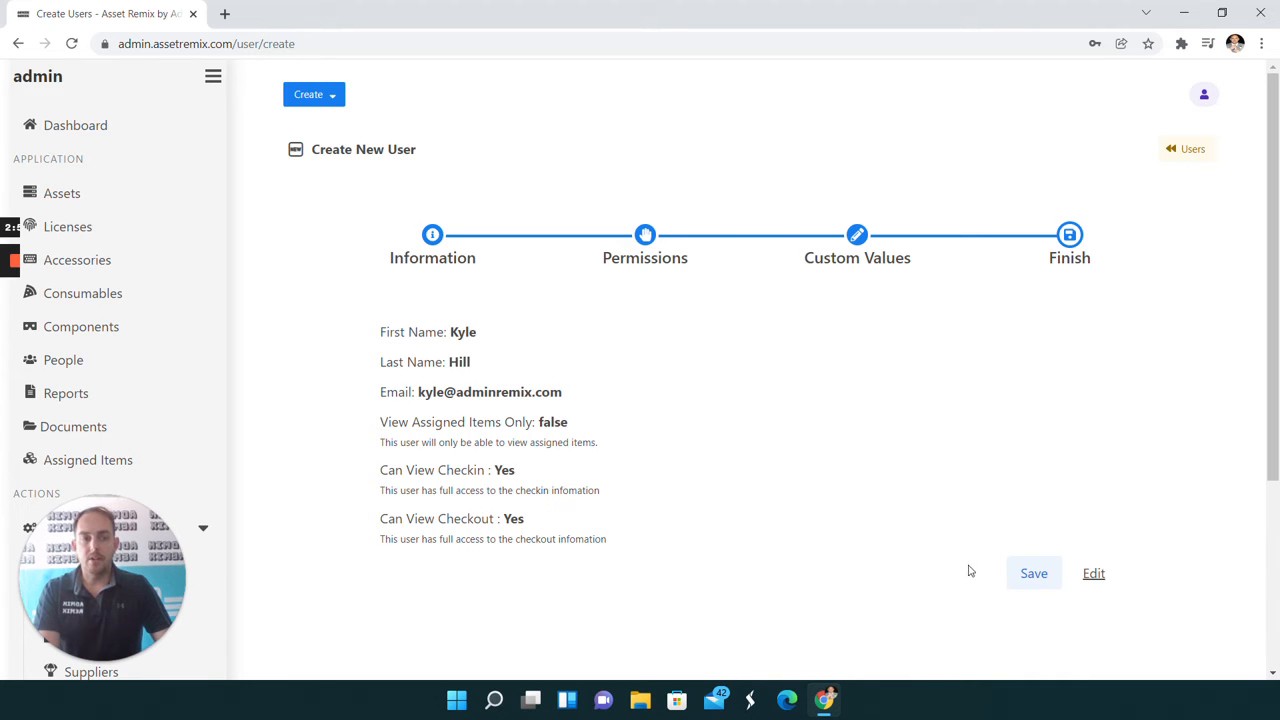
pyautogui.click(1034, 576)
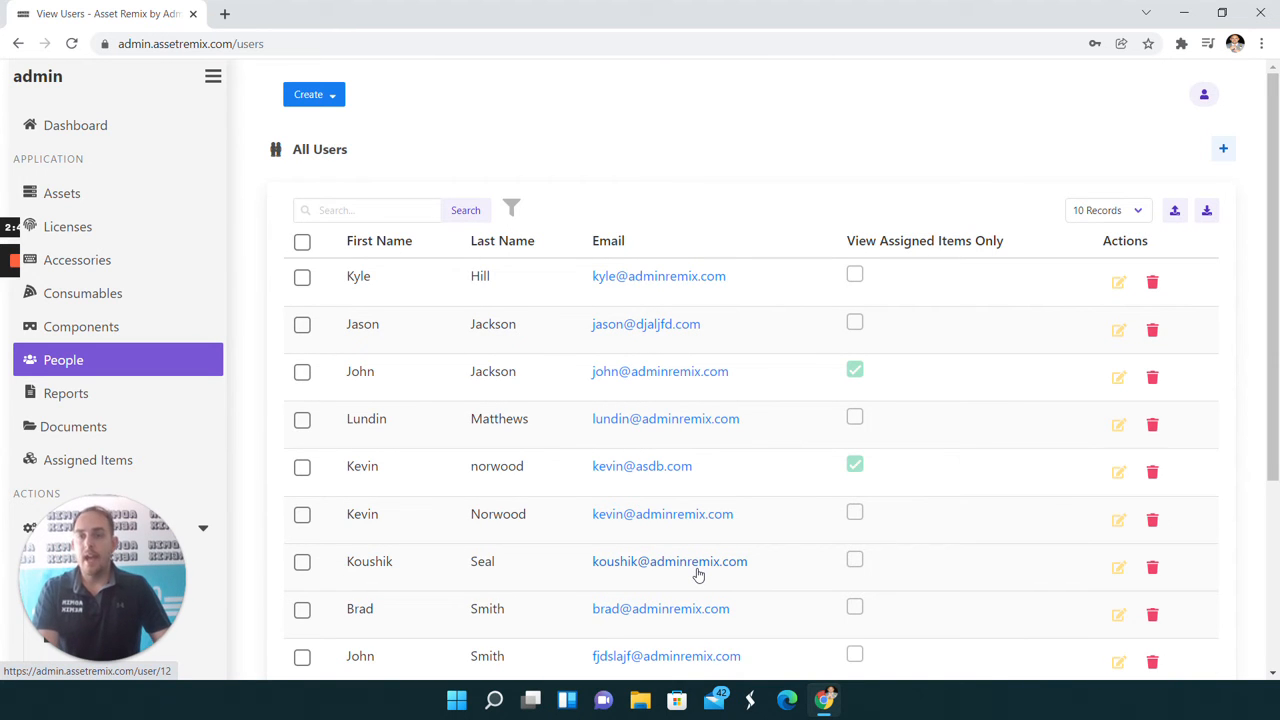
# - Open the user in the sixth row of the list for editing and set the department to Kinder
pyautogui.scroll(-1, 754, 502)
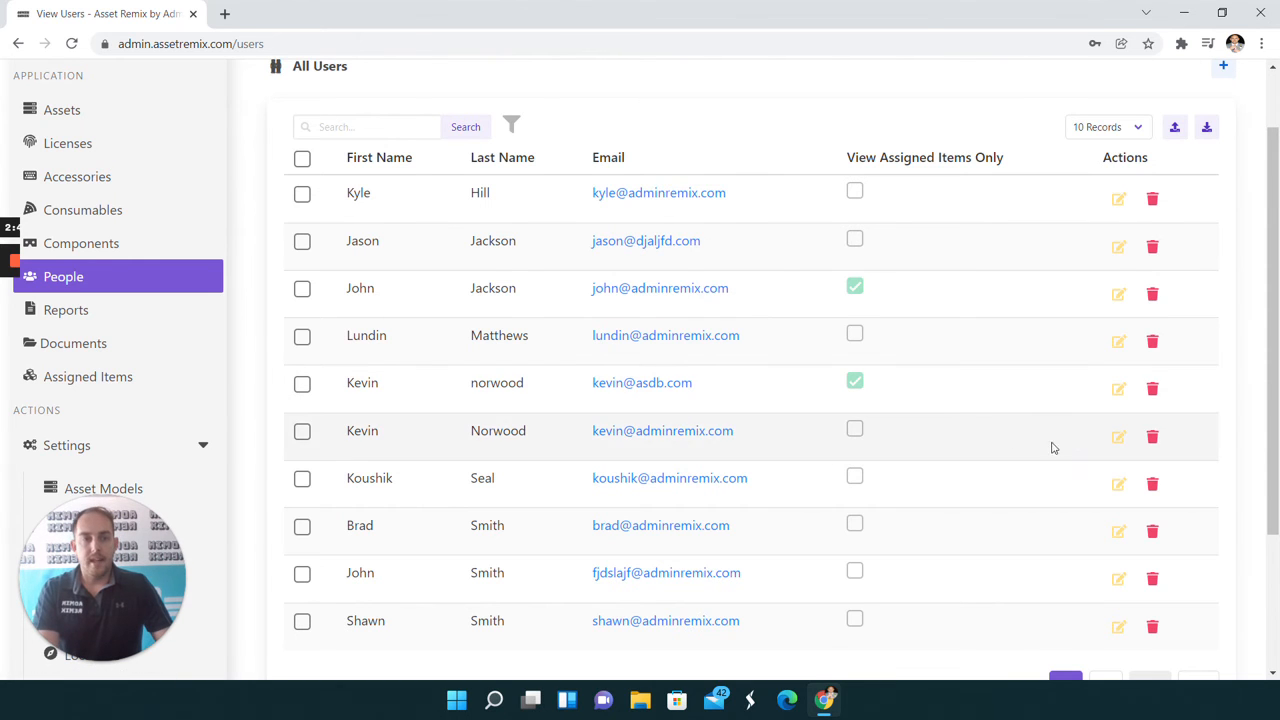
pyautogui.click(1117, 439)
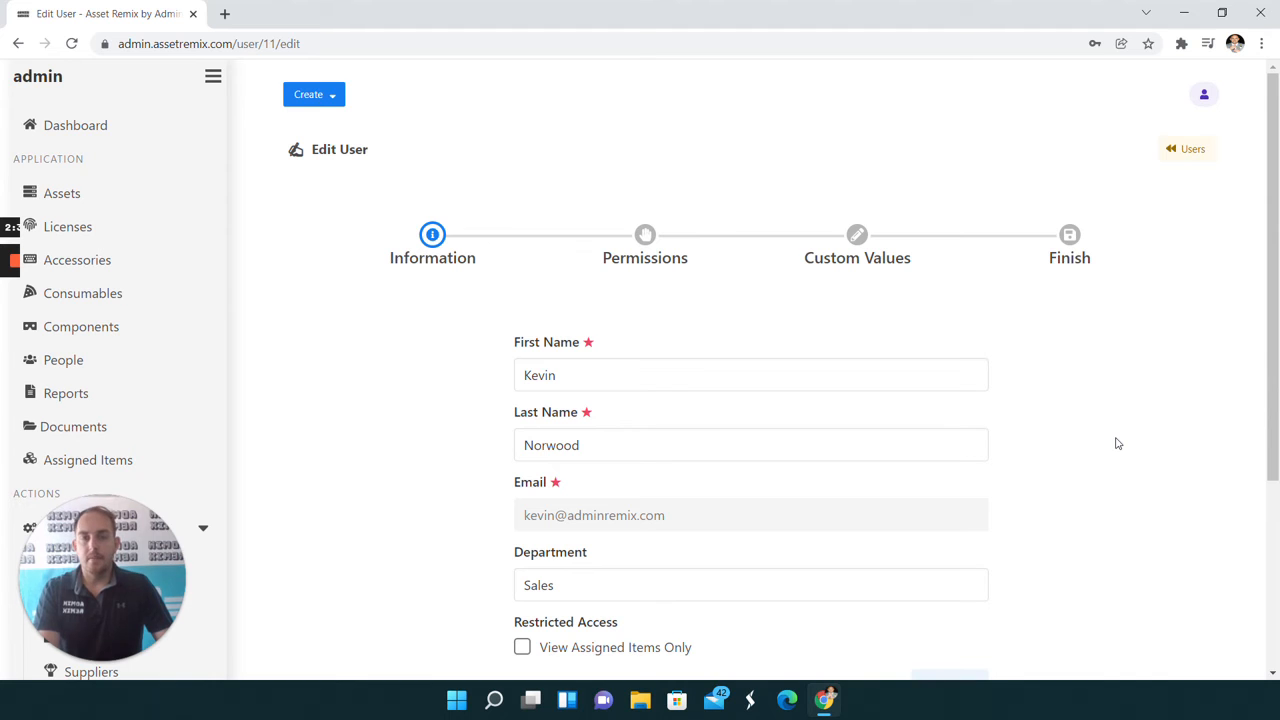
pyautogui.scroll(-2, 500, 425)
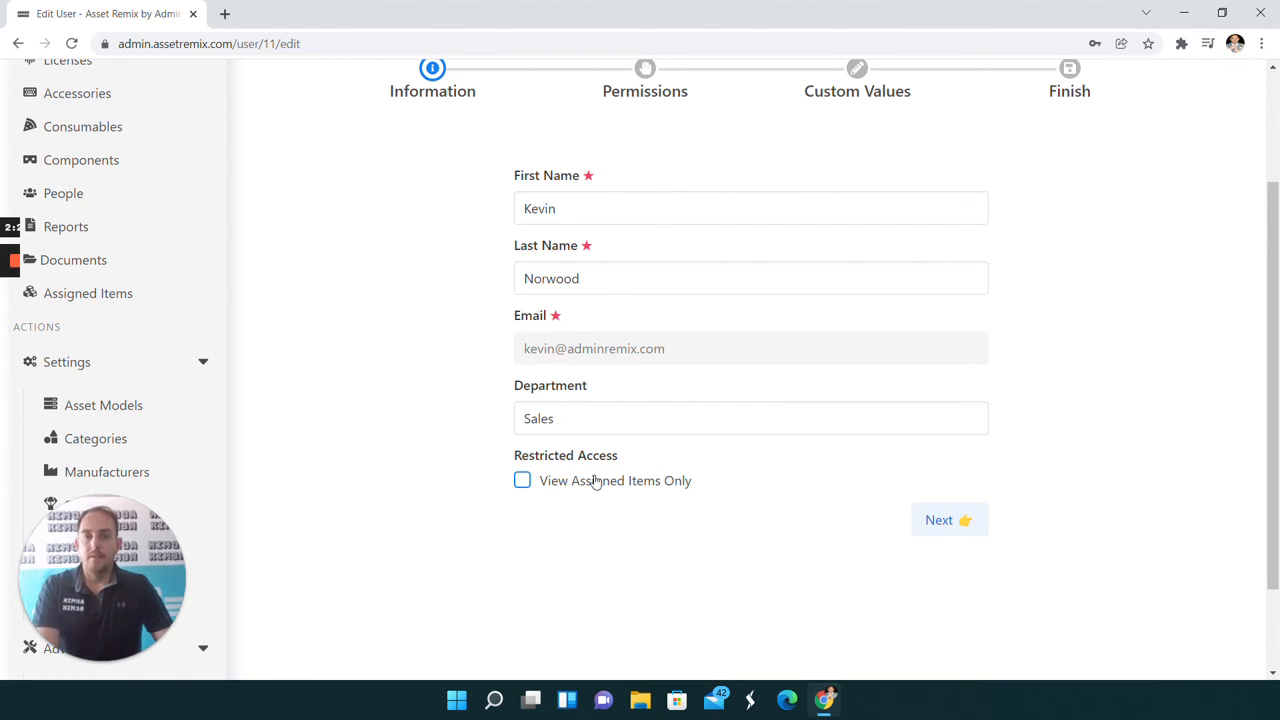
pyautogui.click(556, 418)
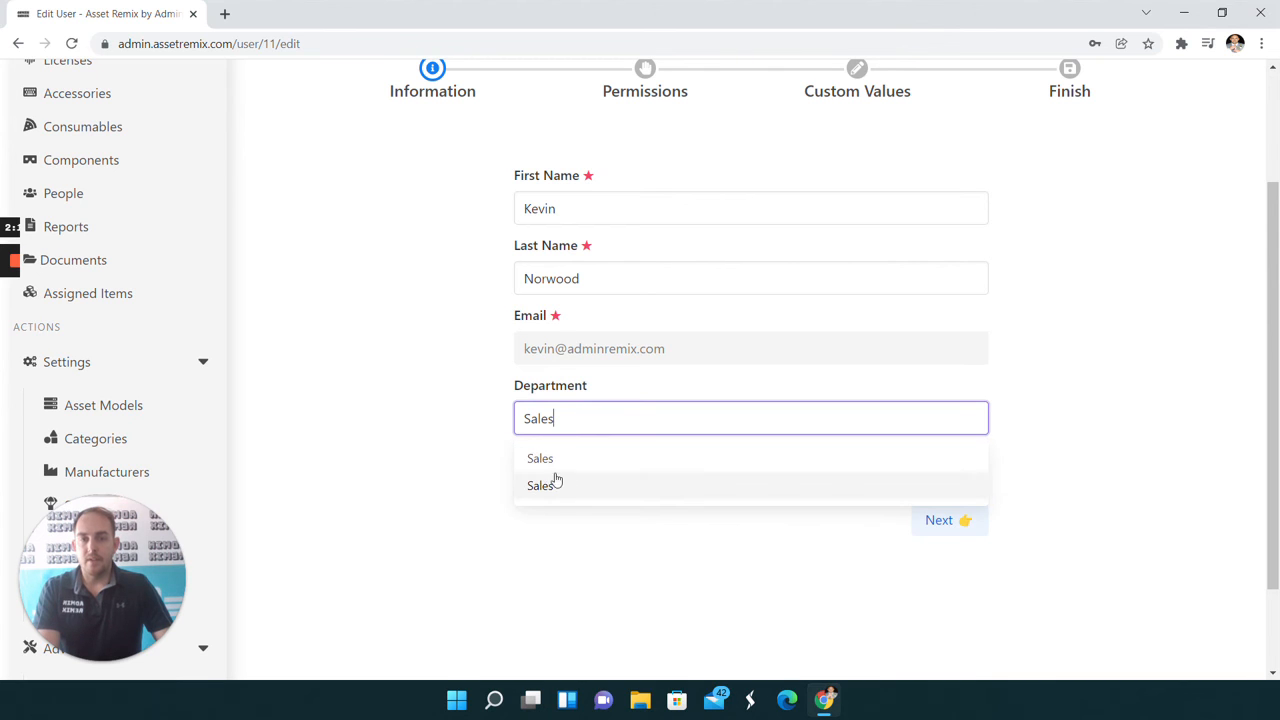
pyautogui.write('Sale')
pyautogui.press('BackSpace')
pyautogui.press('BackSpace')
pyautogui.press('BackSpace')
pyautogui.press('BackSpace')
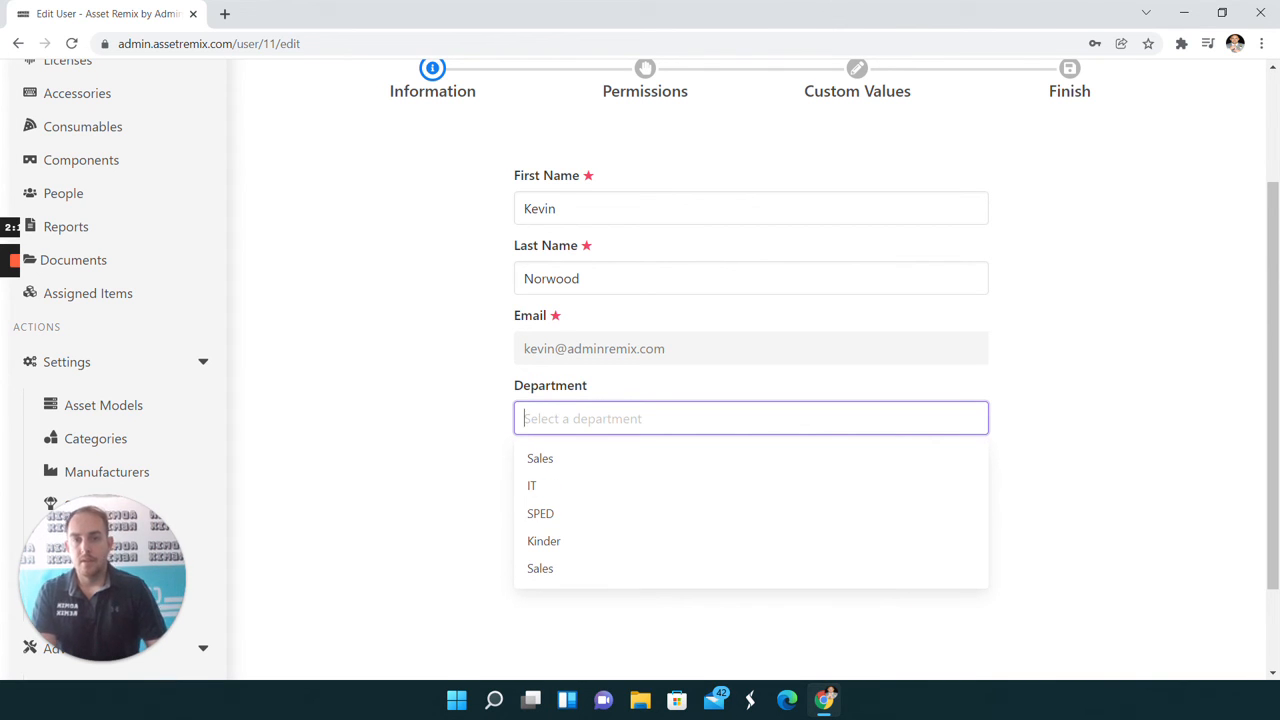
pyautogui.click(569, 545)
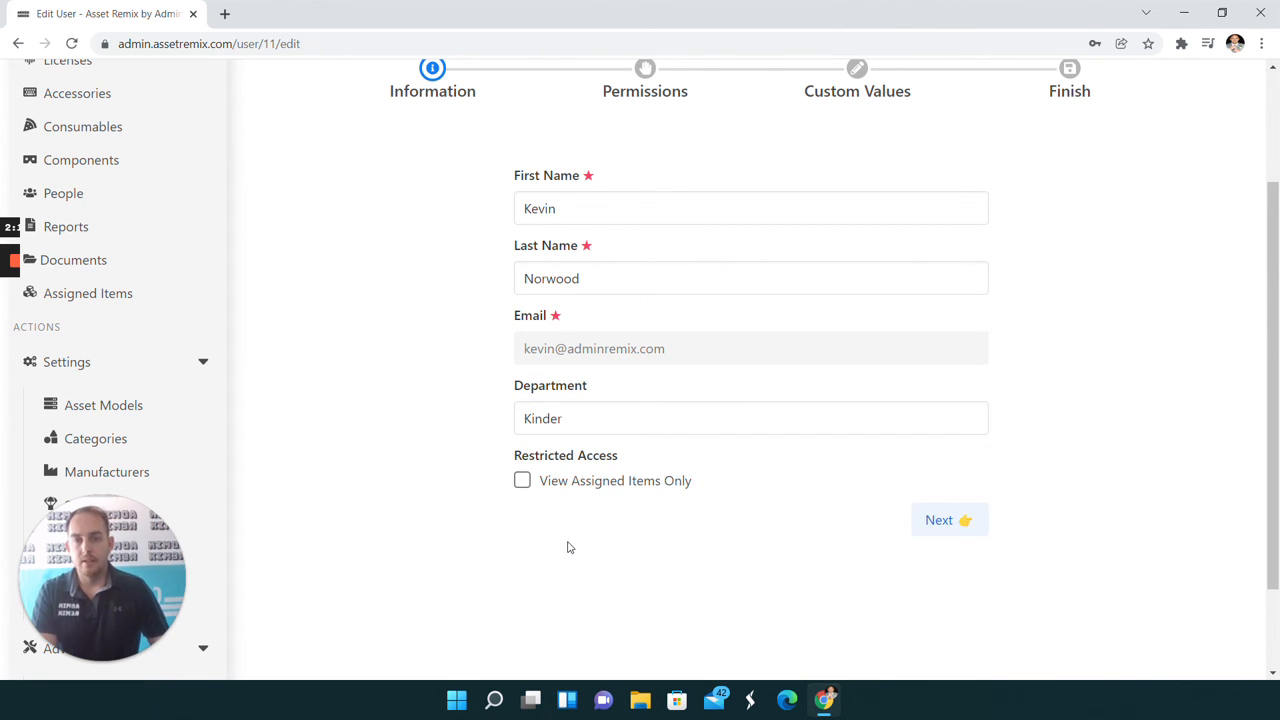
# - Restrict the user to viewing assigned items only and save the update without adding custom values
pyautogui.click(522, 484)
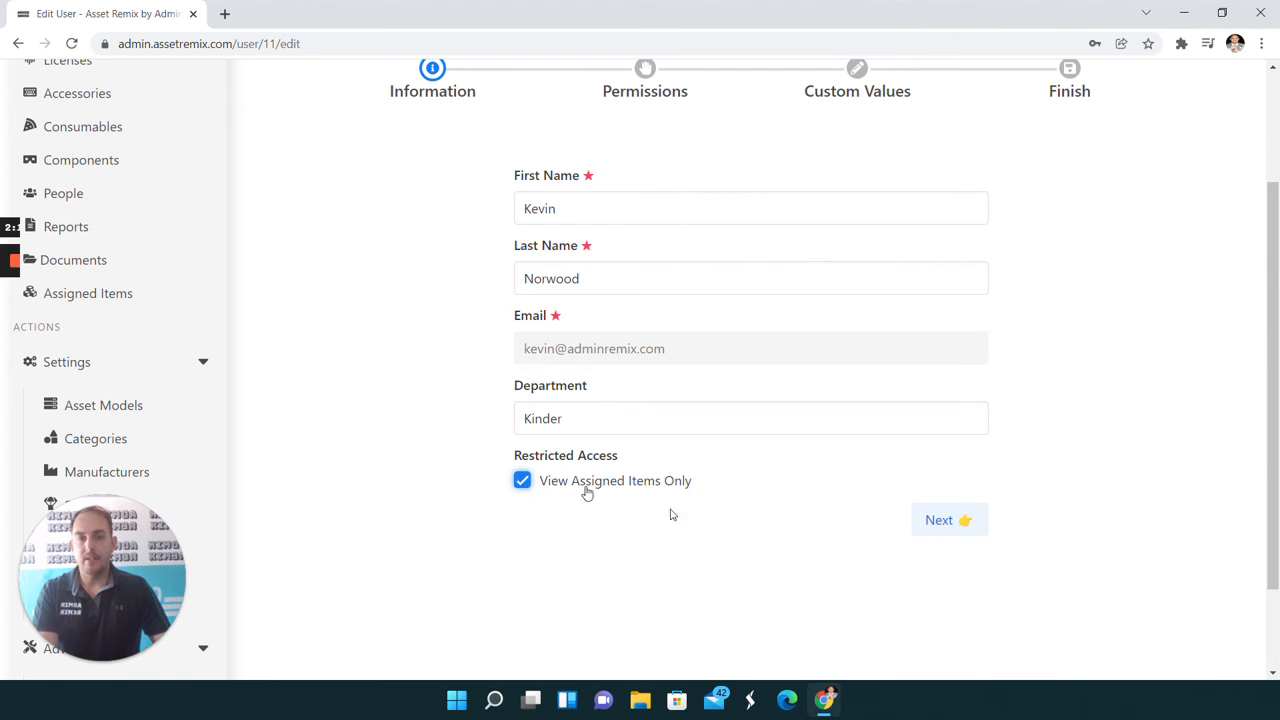
pyautogui.click(948, 520)
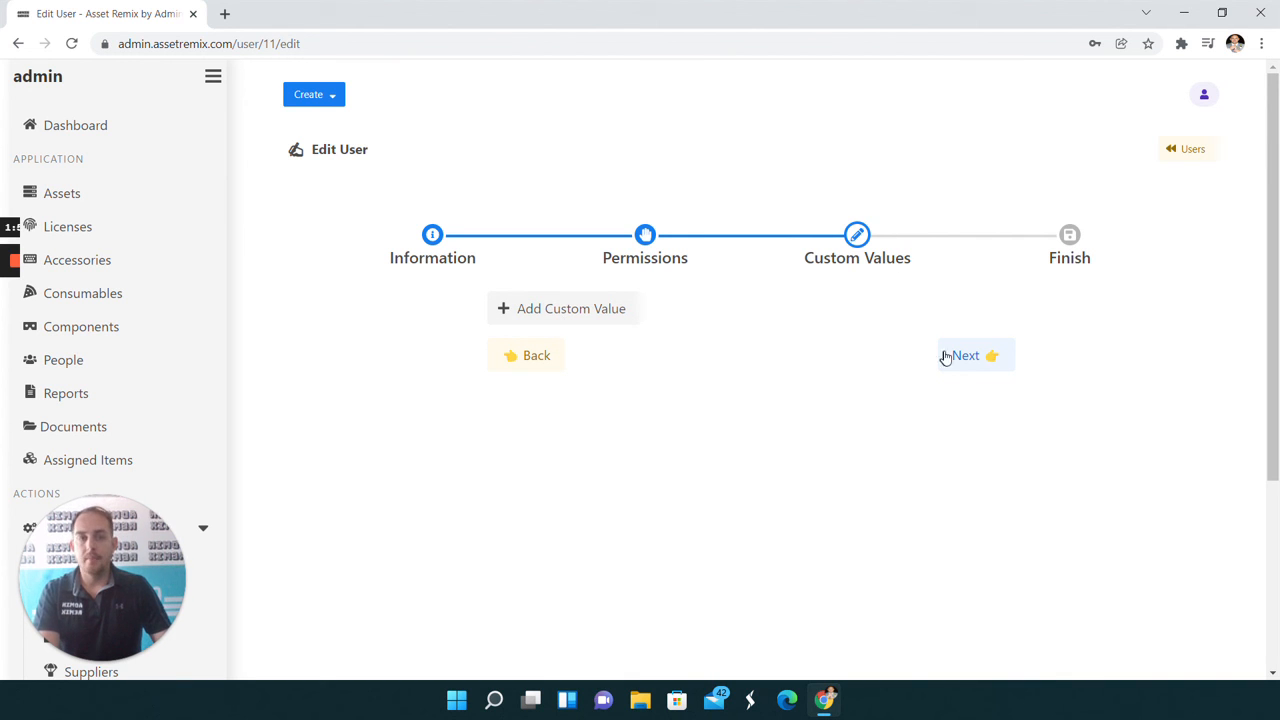
pyautogui.click(976, 366)
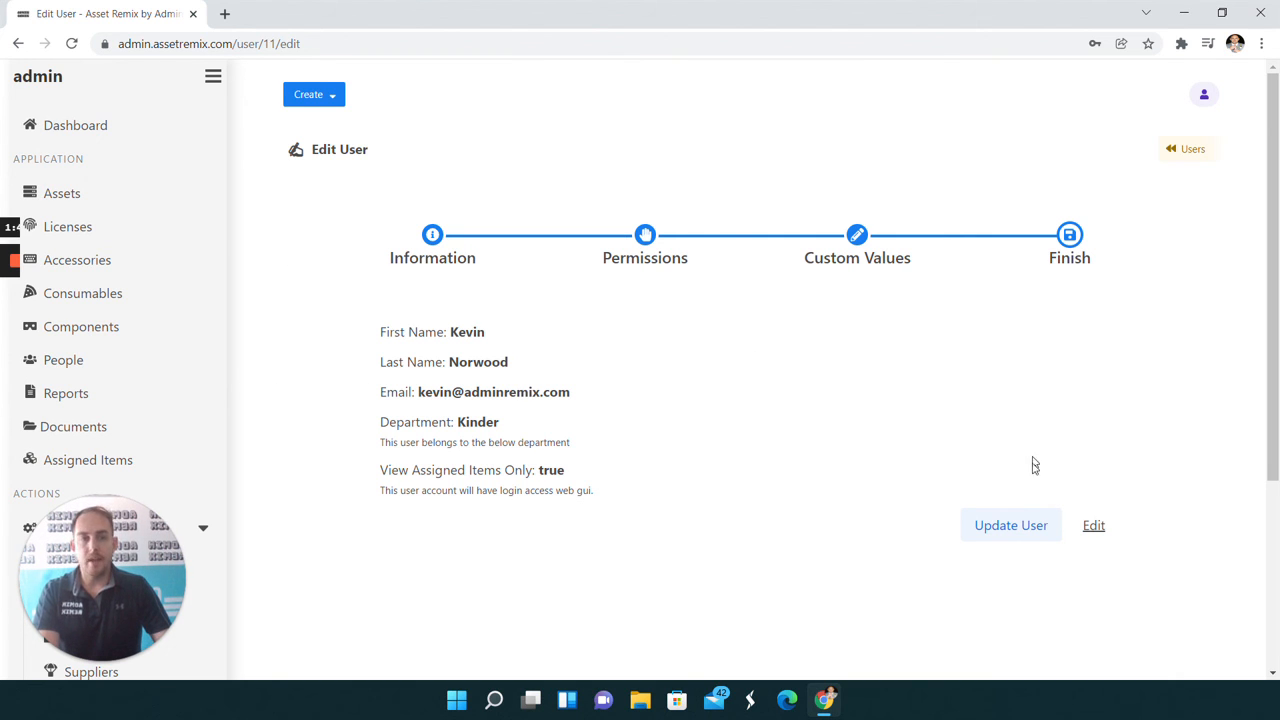
pyautogui.click(1023, 537)
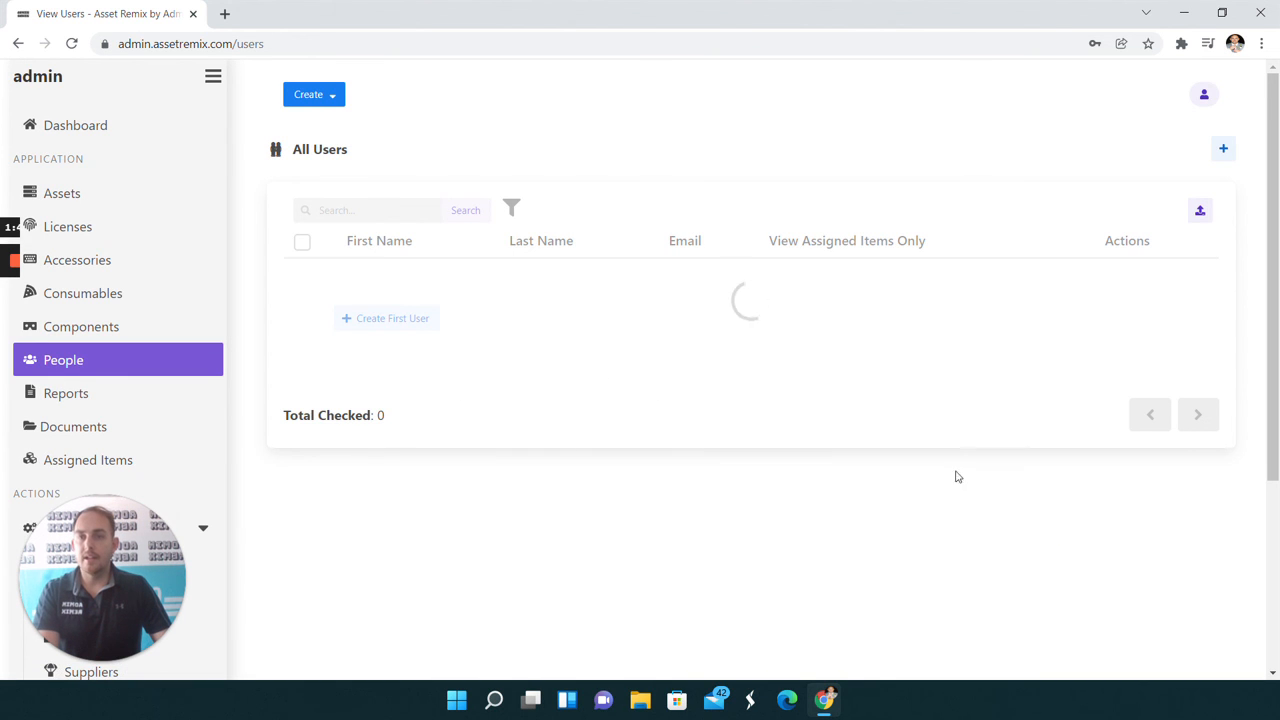